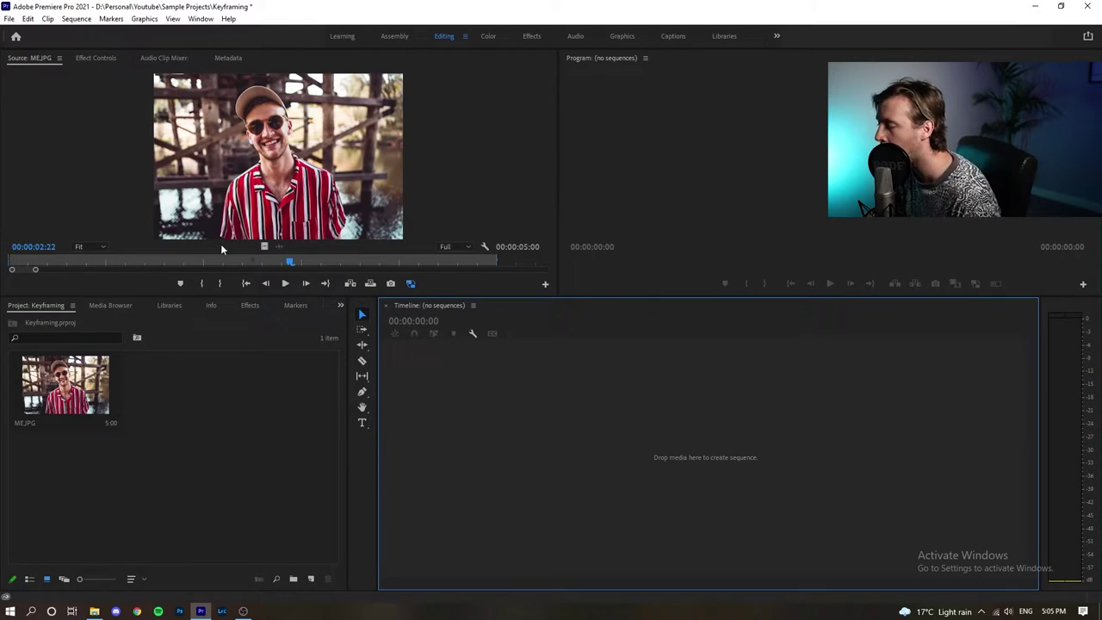
Drop ME.JPG onto the empty Timeline to create sequence ME, play it, and rewind to 0.
{"action": "left_click", "coordinate": [251, 408]}
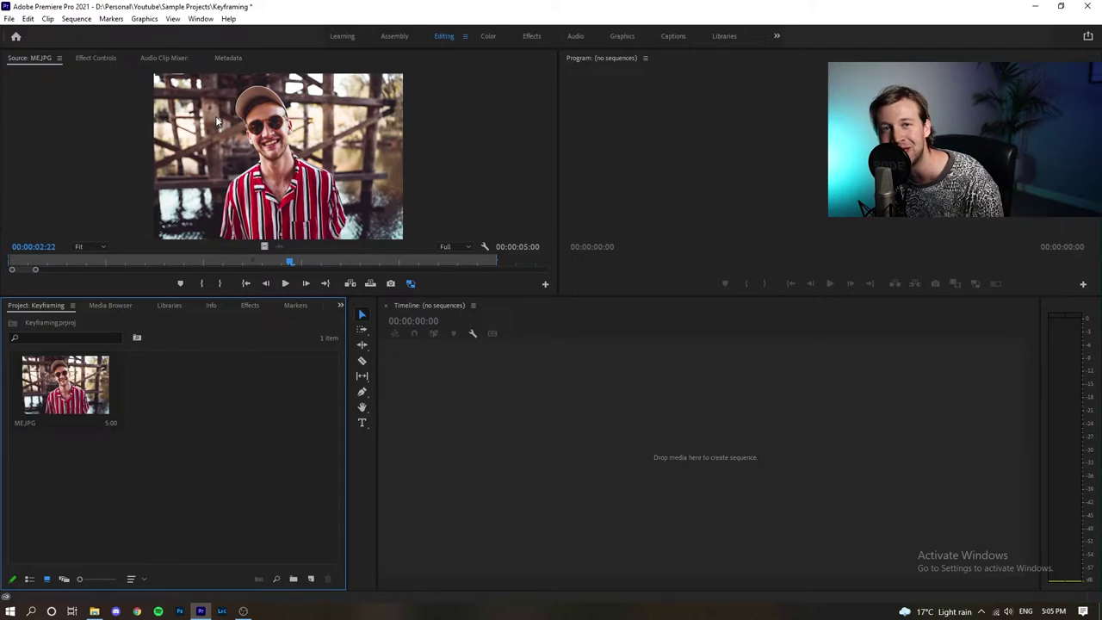
{"action": "left_click_drag", "start_coordinate": [65, 394], "coordinate": [520, 423]}
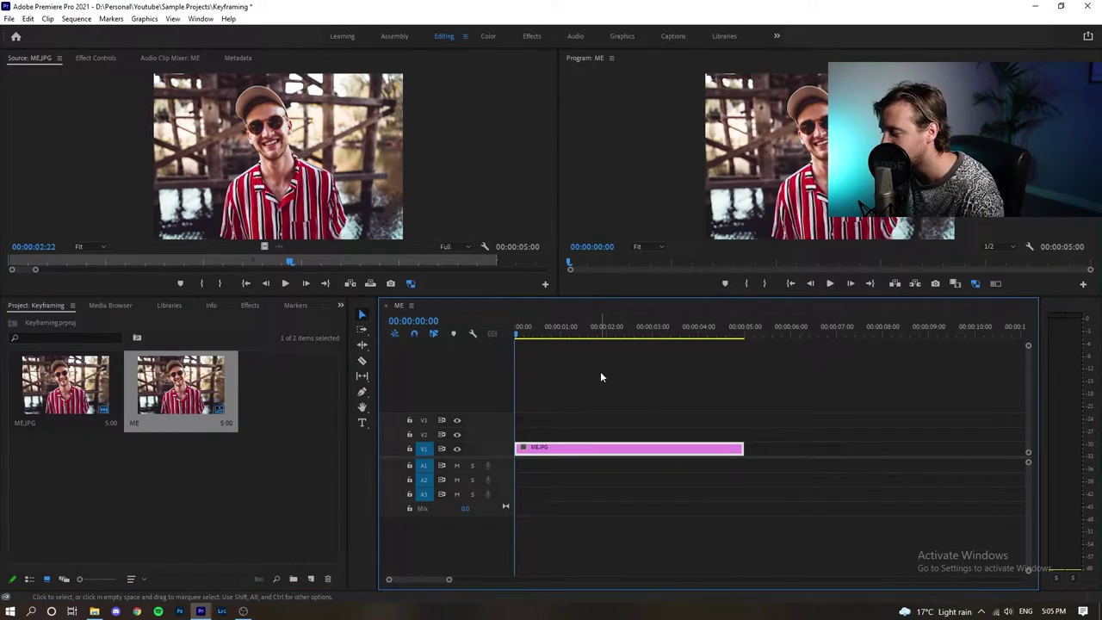
{"action": "key", "text": "space"}
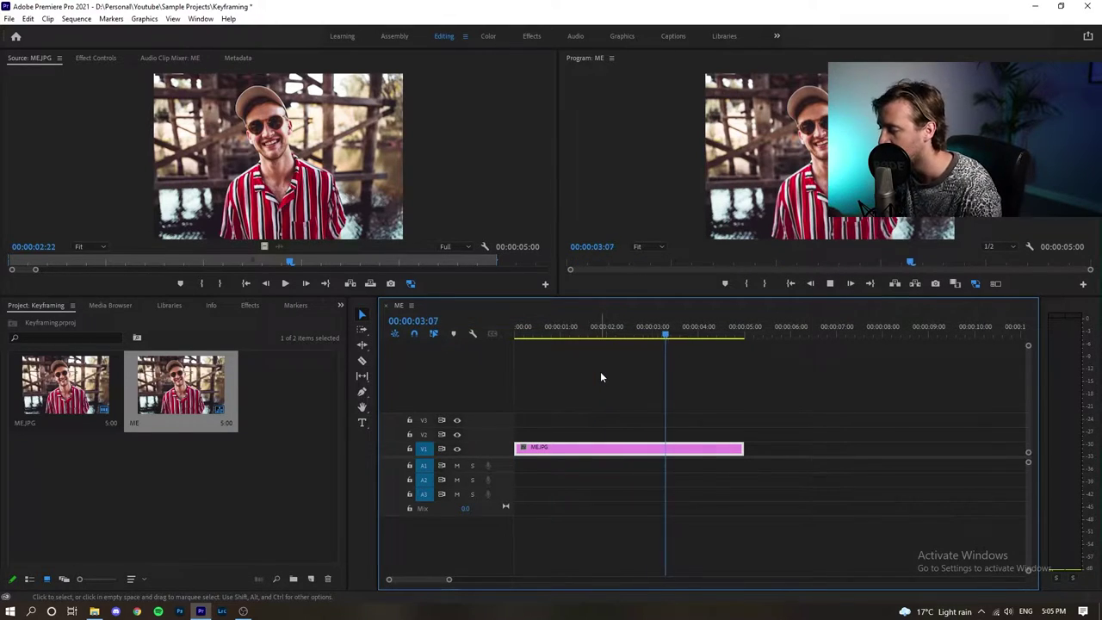
{"action": "key", "text": "space"}
{"action": "left_click_drag", "start_coordinate": [598, 327], "coordinate": [365, 340]}
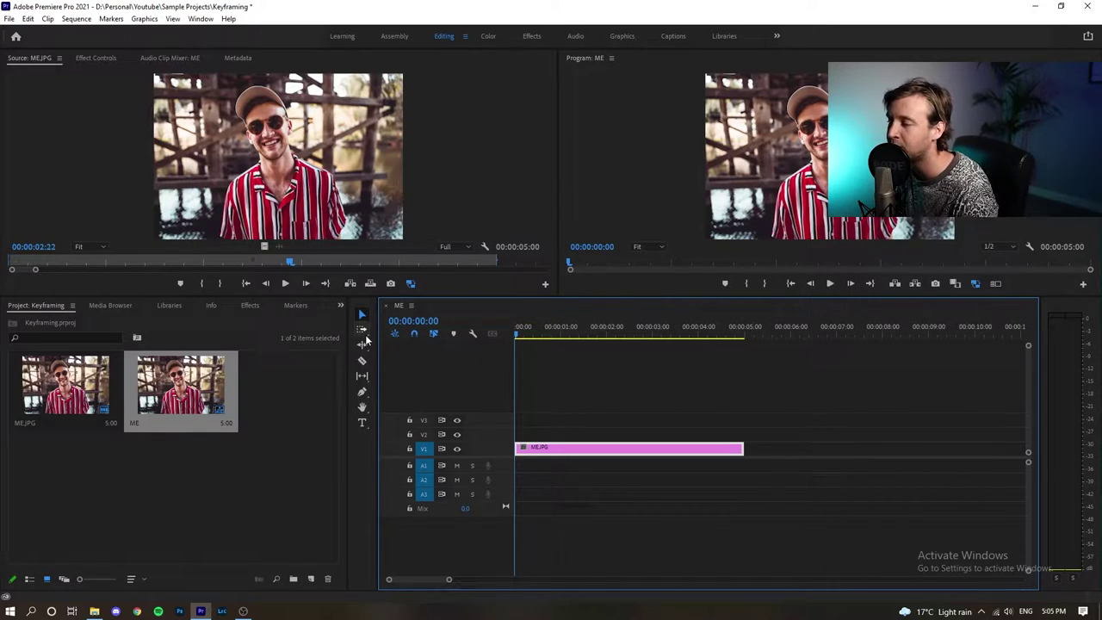
Try scaling the photo to 225, shrinking and moving it, then reset Position and Scale to defaults.
{"action": "left_click", "coordinate": [96, 59]}
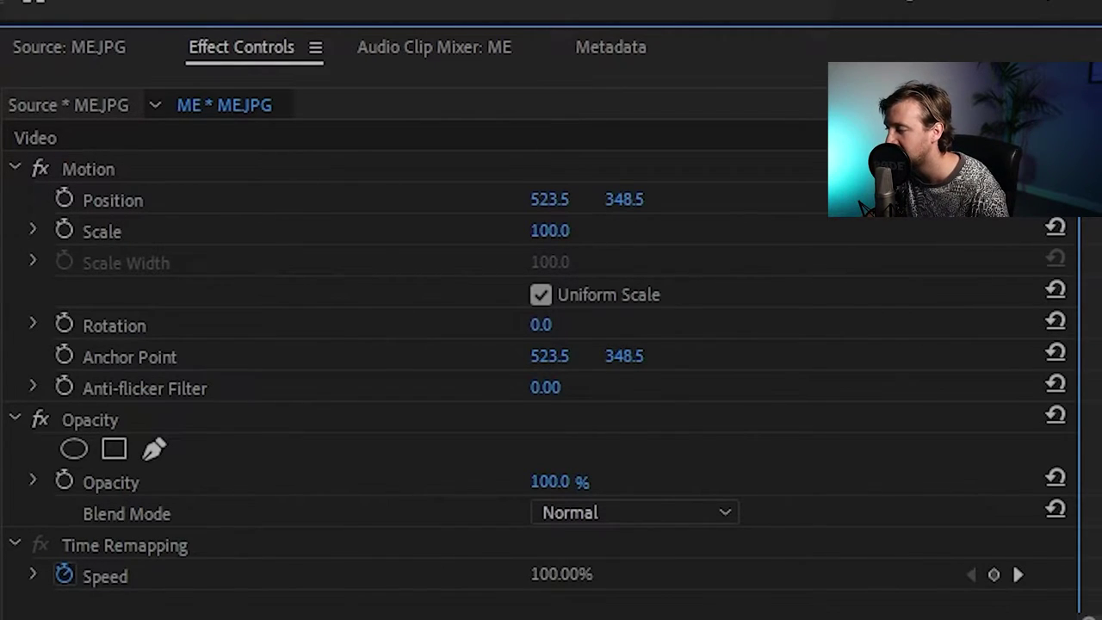
{"action": "left_click_drag", "start_coordinate": [555, 241], "coordinate": [663, 241]}
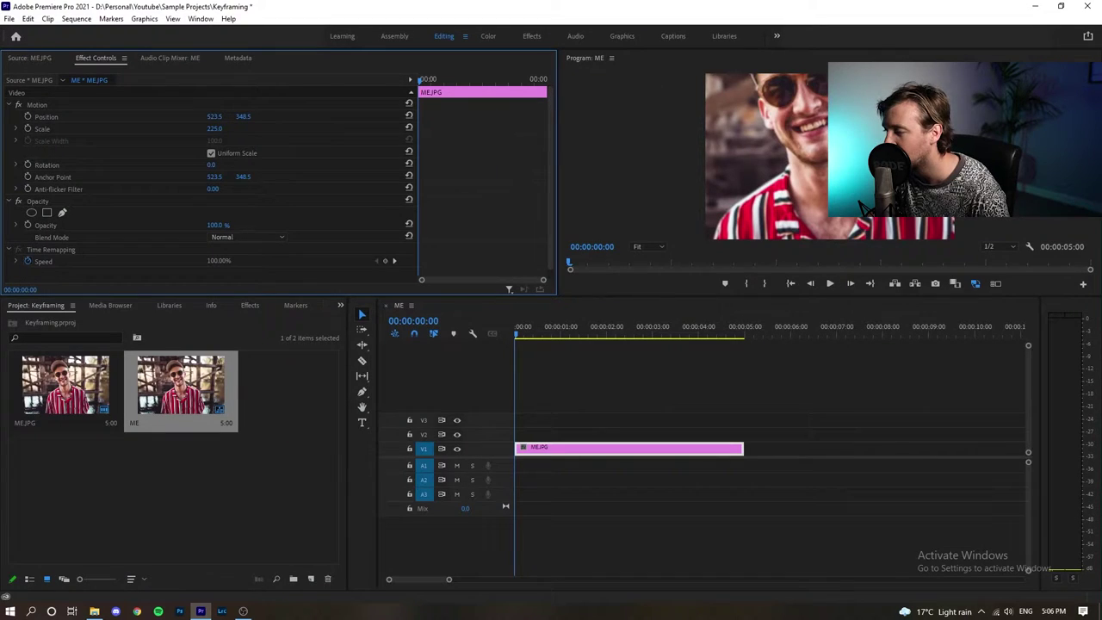
{"action": "left_click_drag", "start_coordinate": [215, 128], "coordinate": [155, 129]}
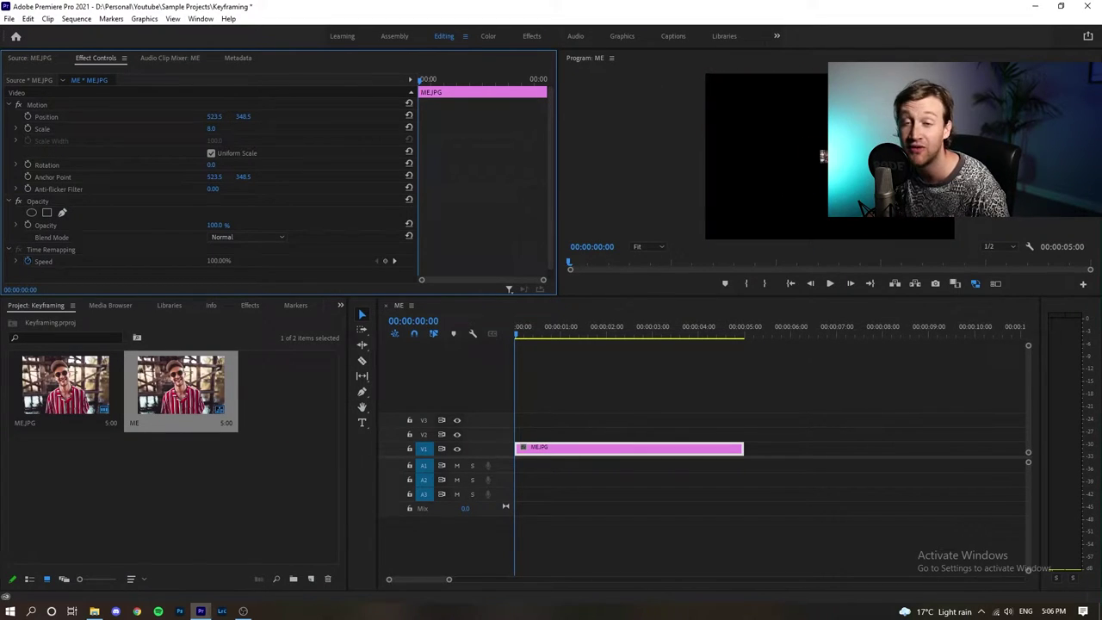
{"action": "left_click_drag", "start_coordinate": [822, 156], "coordinate": [795, 155]}
{"action": "left_click_drag", "start_coordinate": [213, 117], "coordinate": [251, 119]}
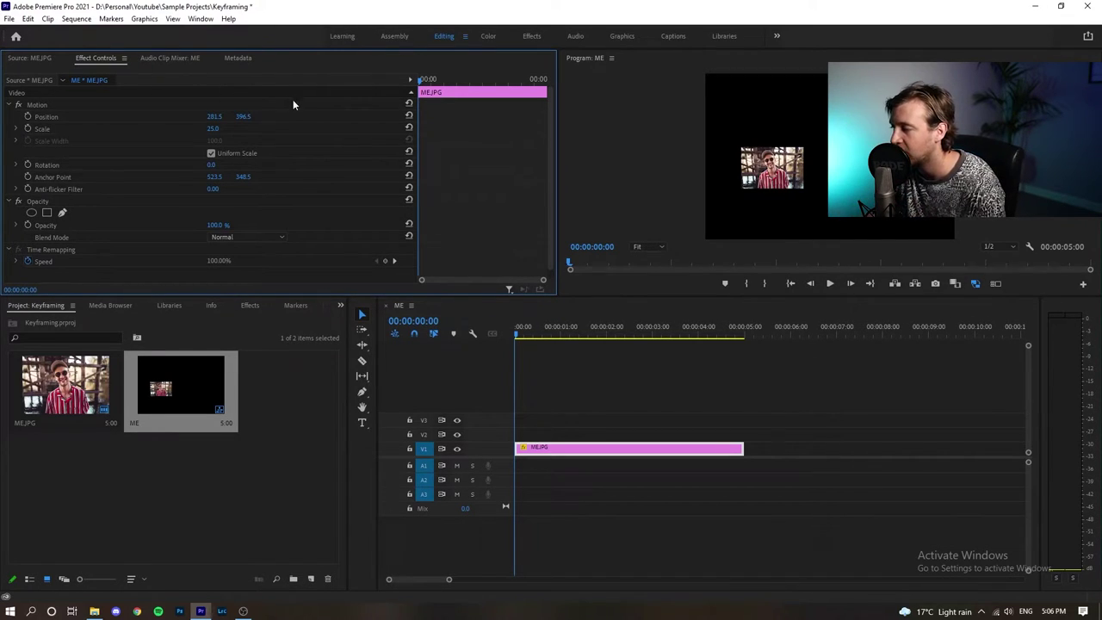
{"action": "left_click", "coordinate": [409, 115]}
{"action": "left_click", "coordinate": [409, 128]}
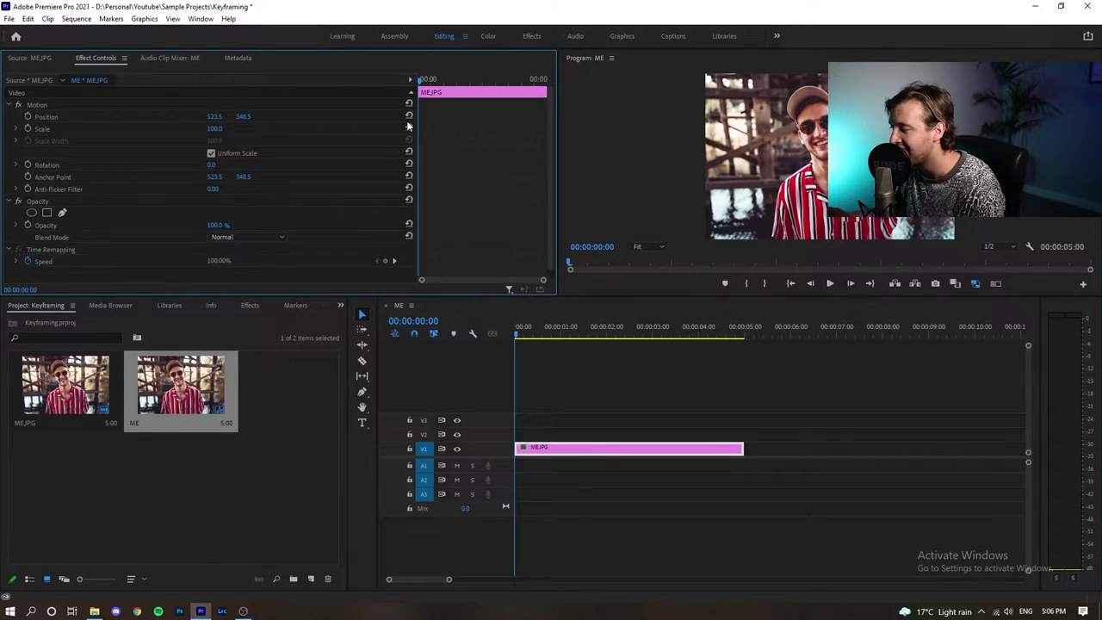
{"action": "left_click_drag", "start_coordinate": [214, 129], "coordinate": [235, 134]}
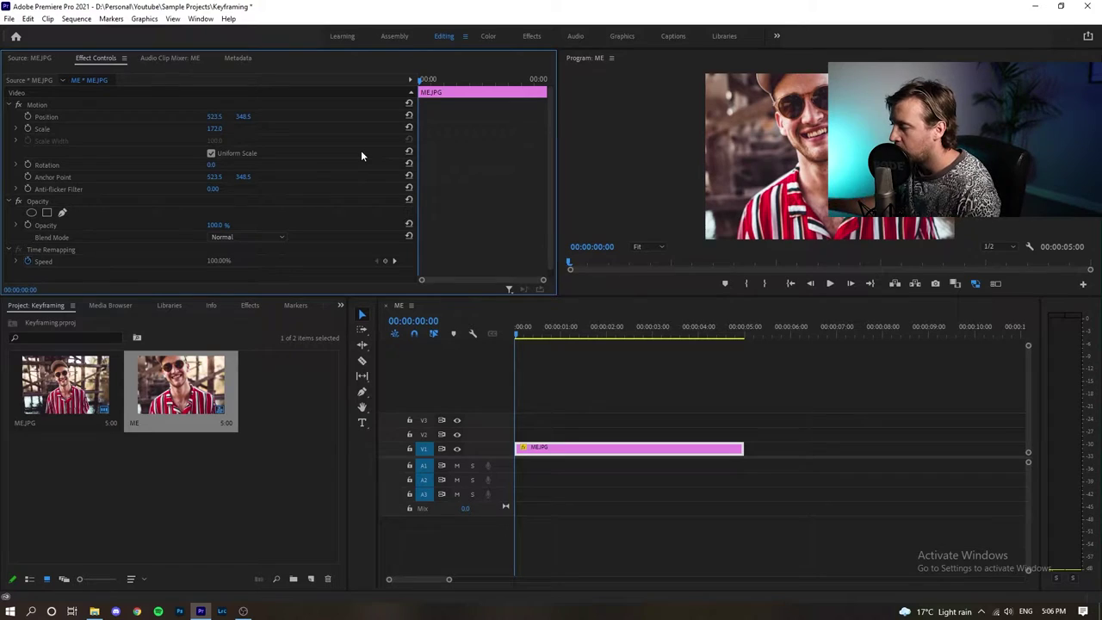
{"action": "left_click", "coordinate": [409, 127]}
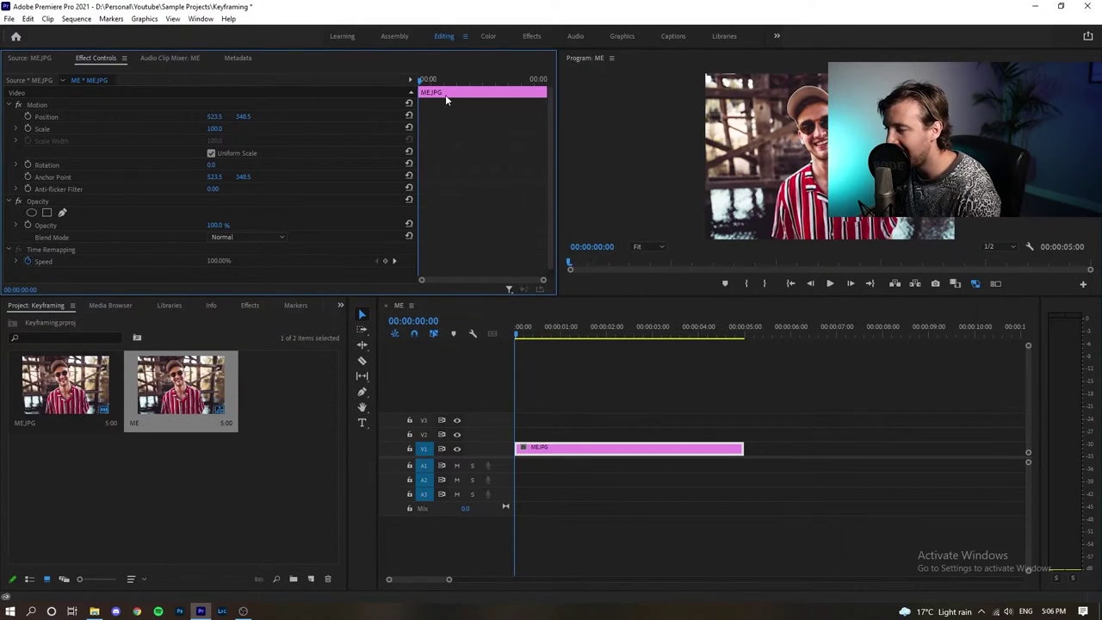
Enable Scale and Position animation and add keyframes for both at 00:00:01:20.
{"action": "left_click", "coordinate": [29, 129]}
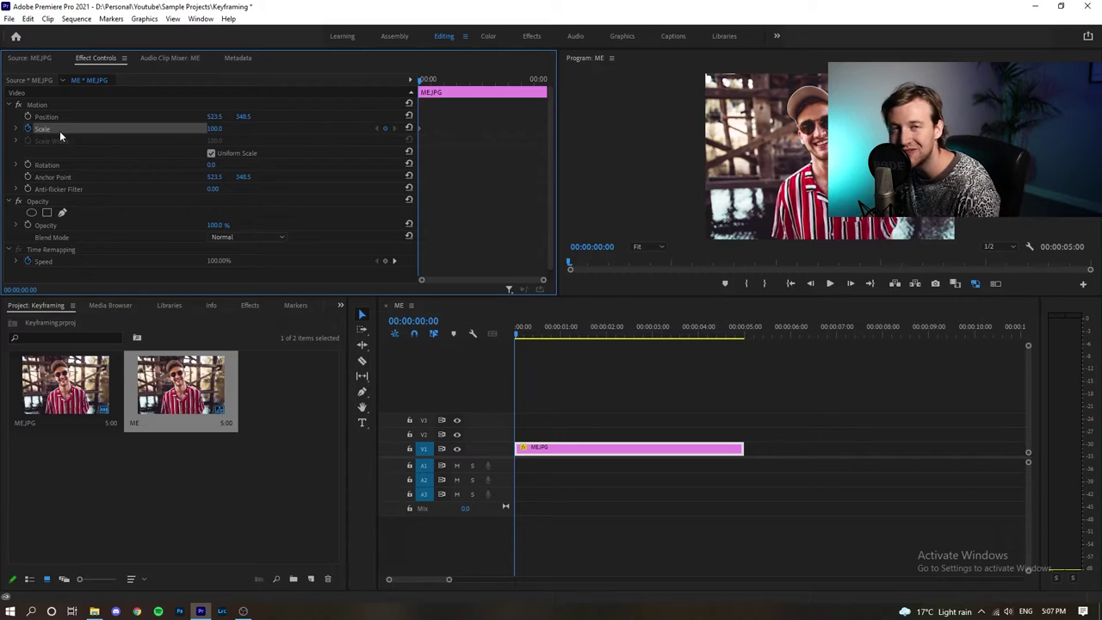
{"action": "left_click", "coordinate": [27, 116]}
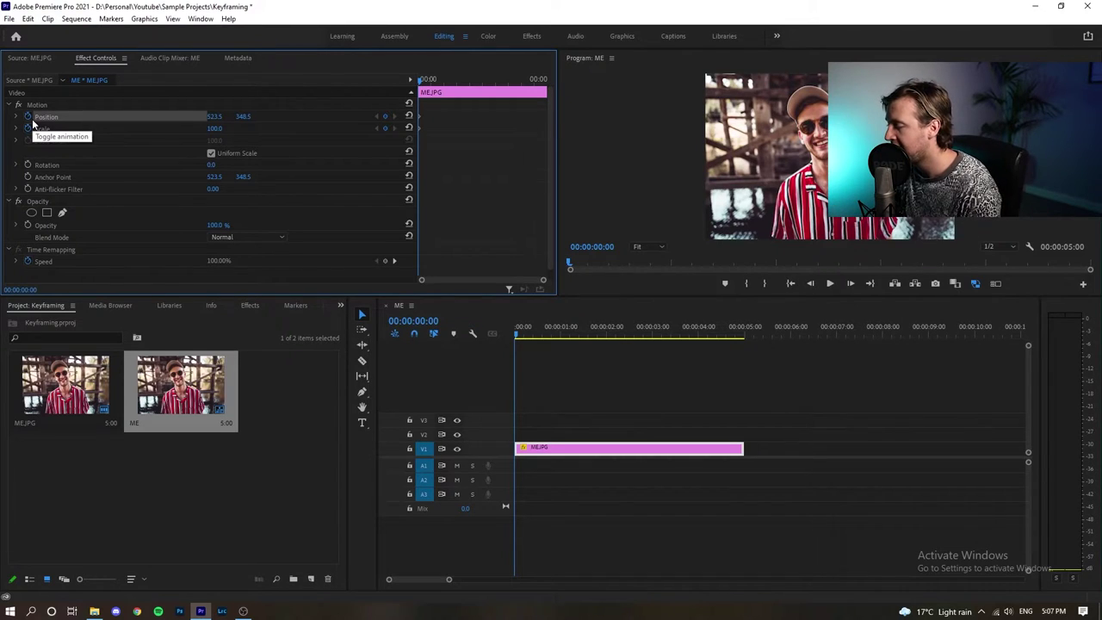
{"action": "key", "text": "space"}
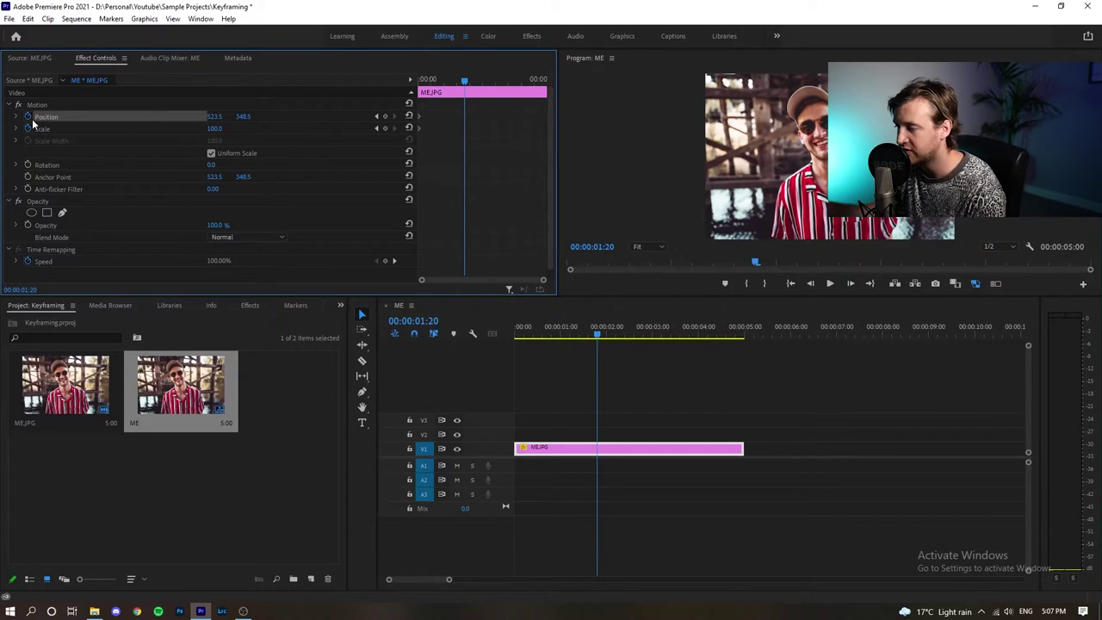
{"action": "left_click", "coordinate": [385, 117]}
{"action": "left_click", "coordinate": [385, 128]}
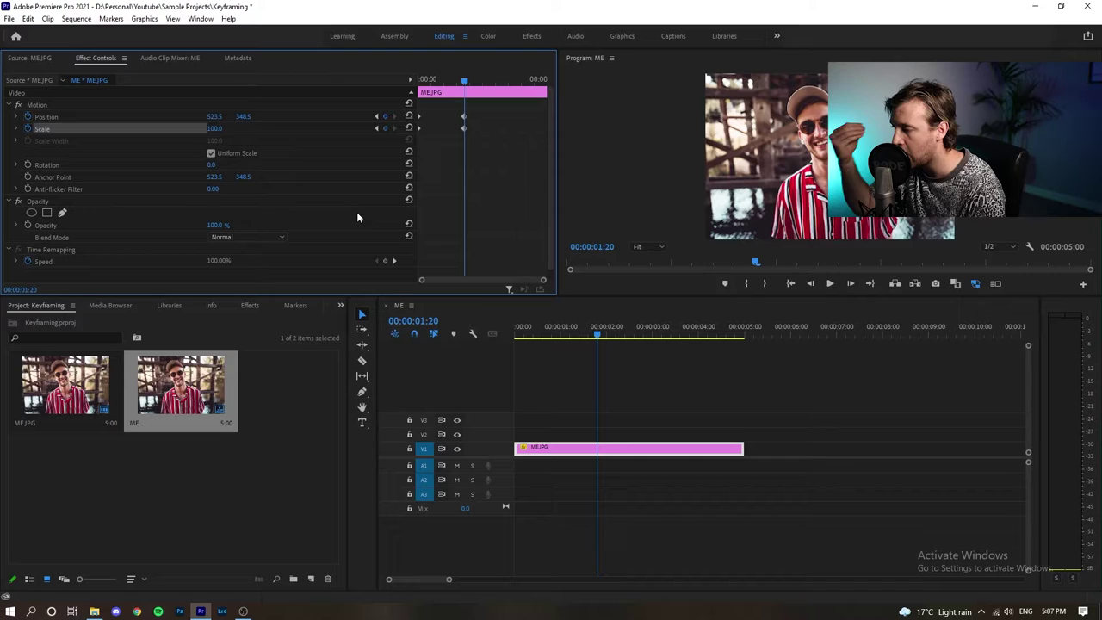
At 00:00:02:04, zoom onto the face with Scale 141 and Position 596.5, 443.5.
{"action": "key", "text": "Right"}
{"action": "key", "text": "Right"}
{"action": "key", "text": "Right"}
{"action": "key", "text": "Right"}
{"action": "key", "text": "Right"}
{"action": "key", "text": "Right"}
{"action": "key", "text": "Right"}
{"action": "key", "text": "Right"}
{"action": "key", "text": "Right"}
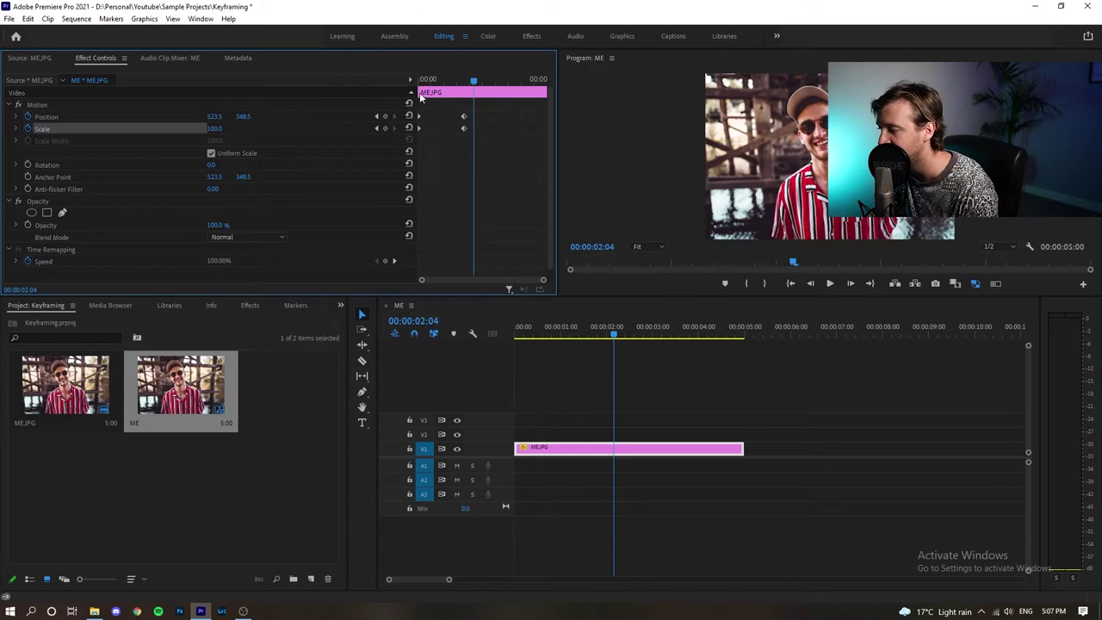
{"action": "left_click", "coordinate": [214, 128]}
{"action": "type", "text": "135"}
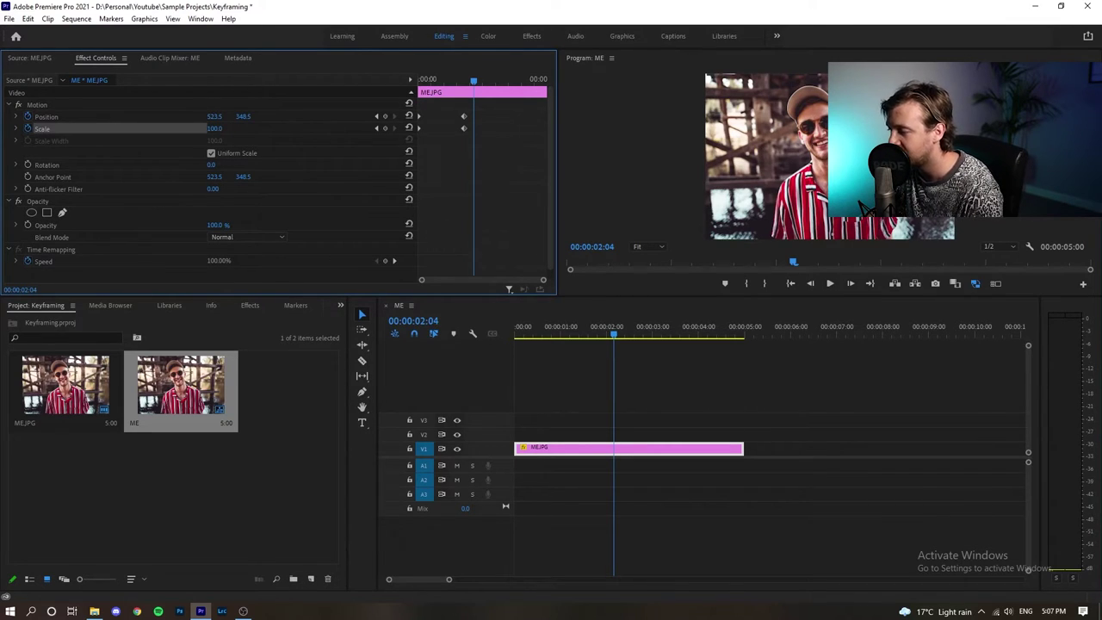
{"action": "key", "text": "Return"}
{"action": "left_click_drag", "start_coordinate": [215, 129], "coordinate": [244, 117]}
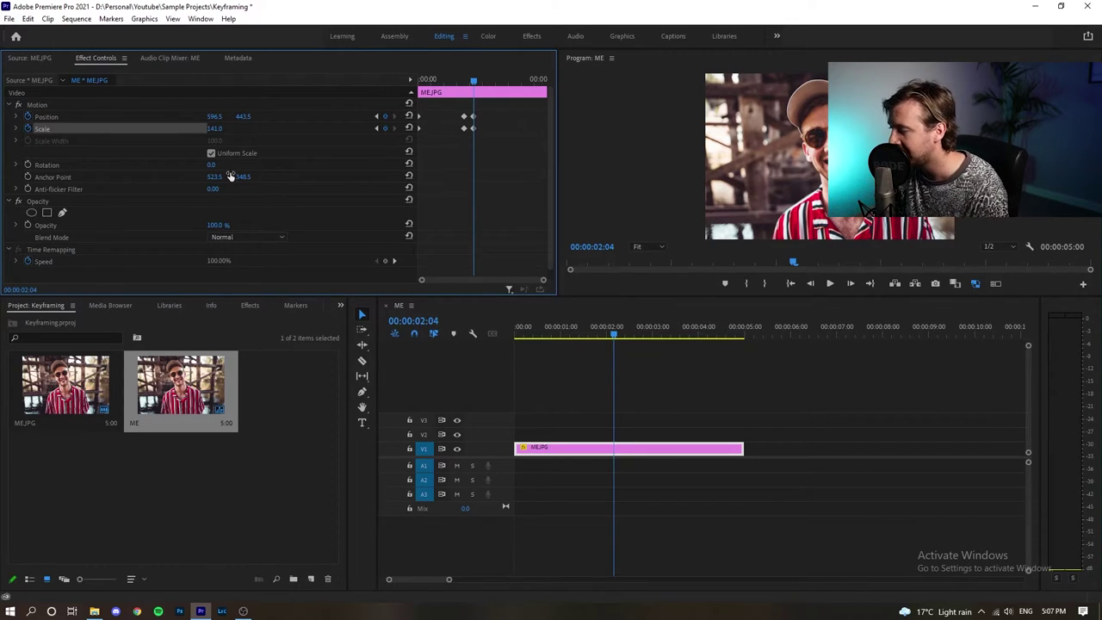
{"action": "left_click_drag", "start_coordinate": [474, 82], "coordinate": [517, 91]}
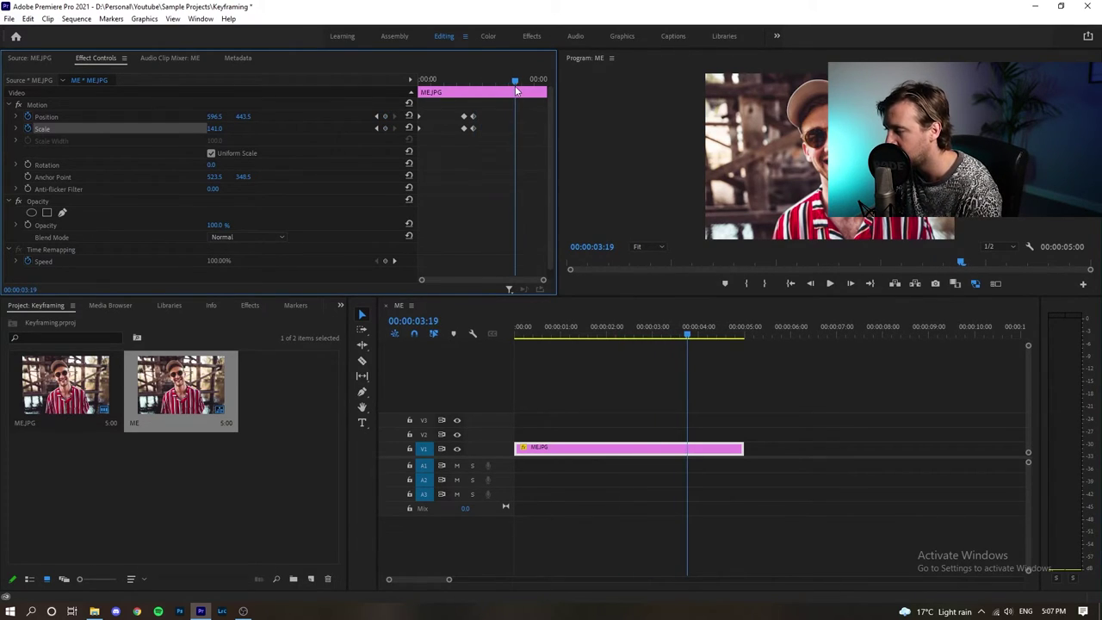
Add hold keyframes at 00:00:03:19, then reset Position and Scale at 00:00:04:01.
{"action": "left_click", "coordinate": [385, 116]}
{"action": "left_click", "coordinate": [385, 128]}
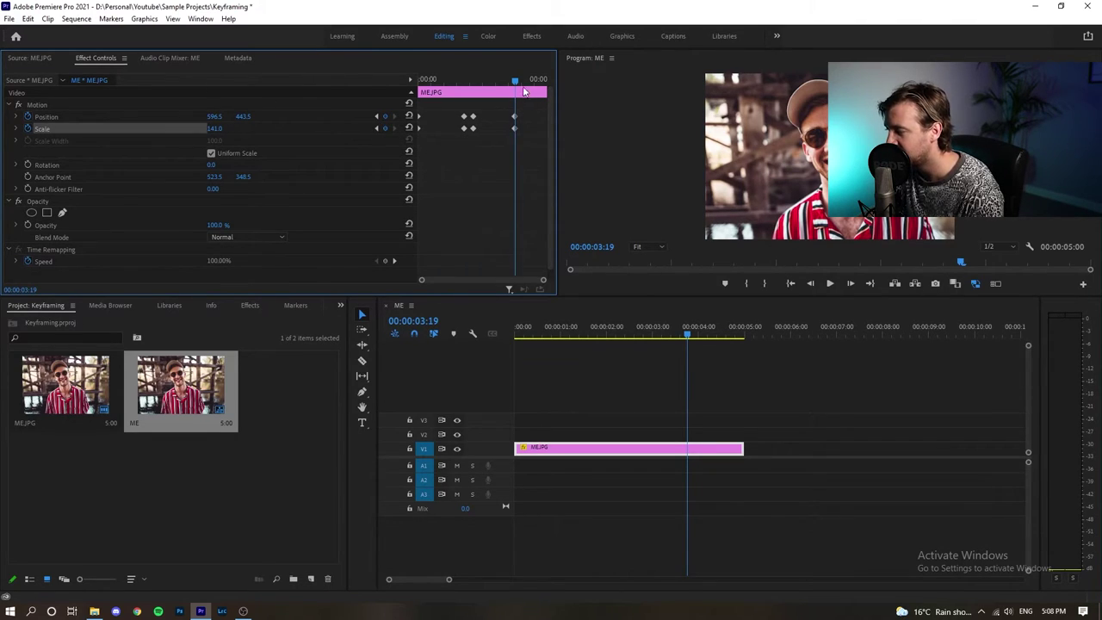
{"action": "left_click_drag", "start_coordinate": [517, 80], "coordinate": [521, 80]}
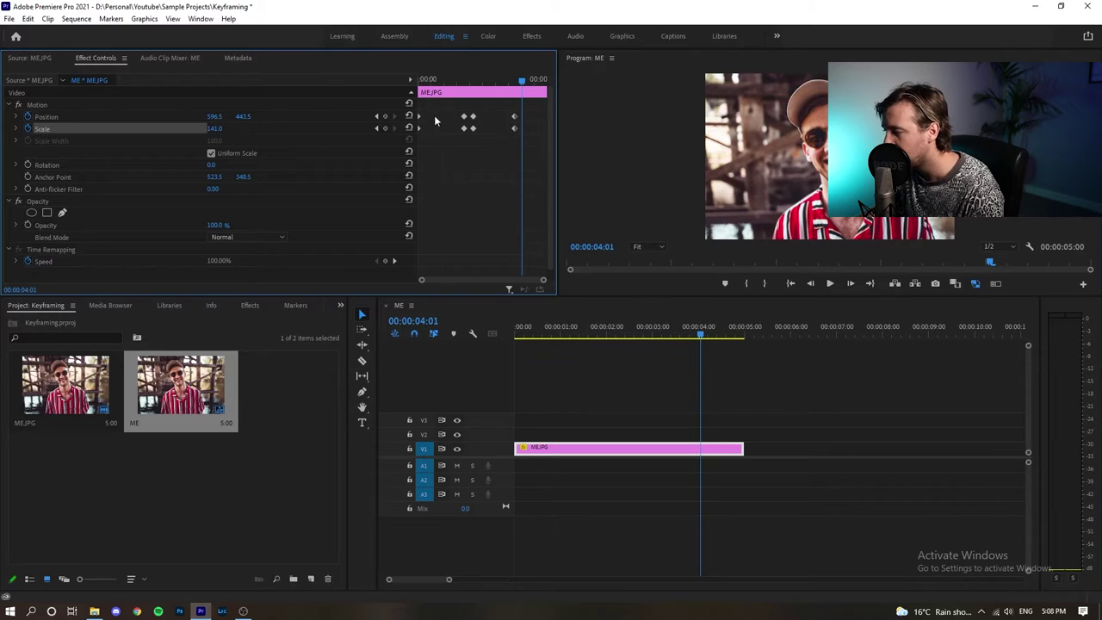
{"action": "left_click", "coordinate": [410, 115]}
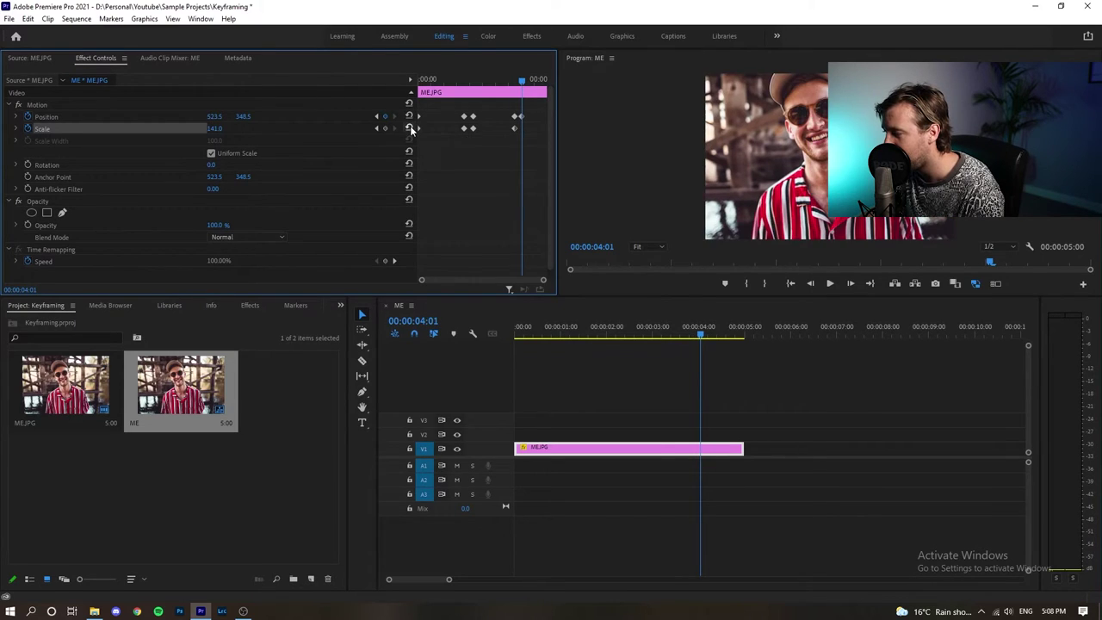
{"action": "left_click", "coordinate": [410, 127]}
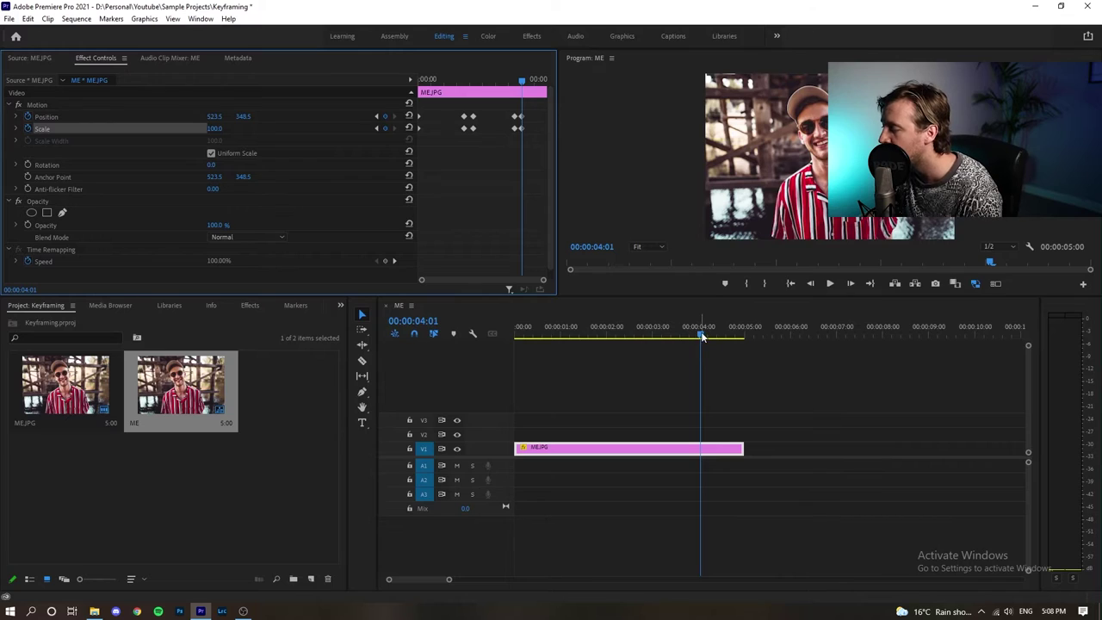
{"action": "left_click_drag", "start_coordinate": [692, 334], "coordinate": [250, 348]}
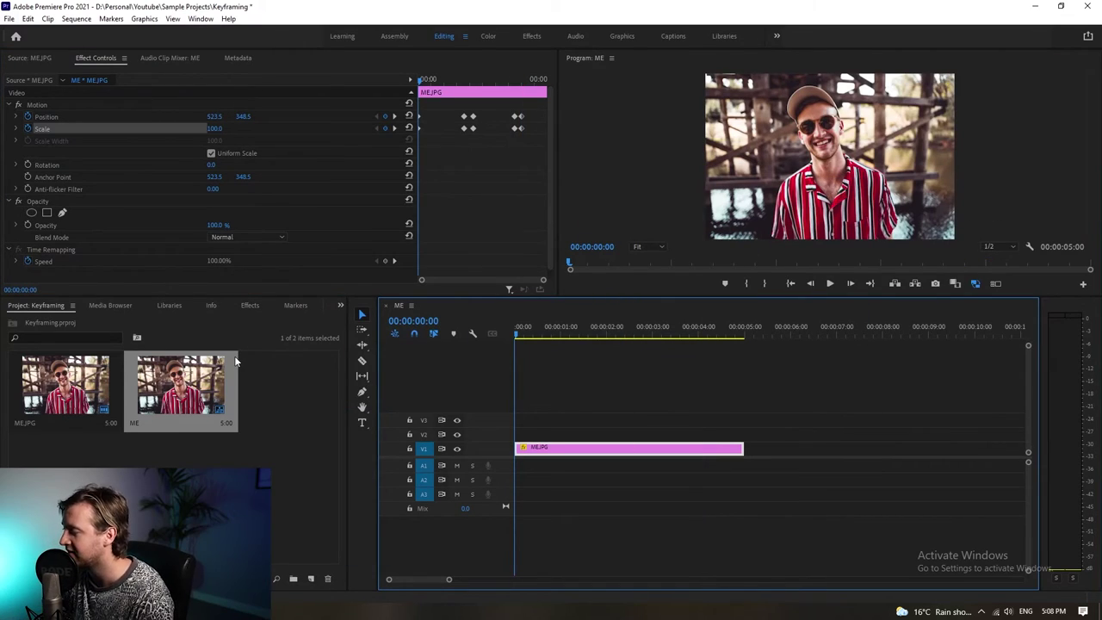
{"action": "key", "text": "space"}
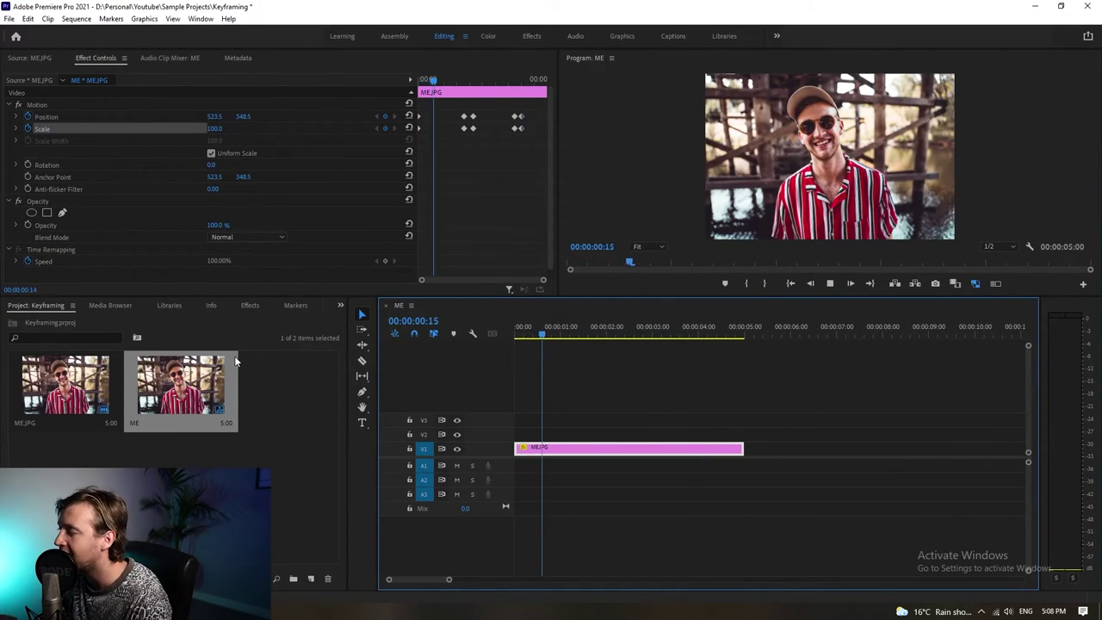